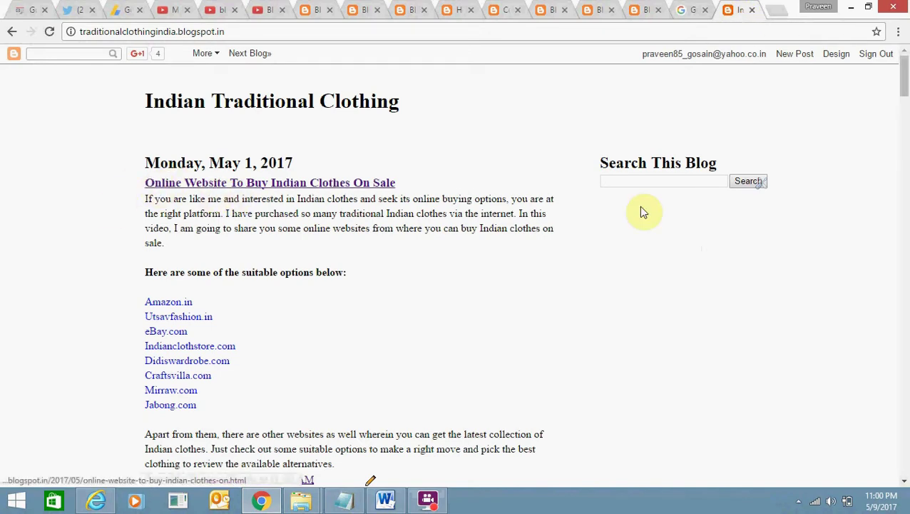
Search Google for site:traditionalclothingindia.blogspot.com.
left_click(691, 8)
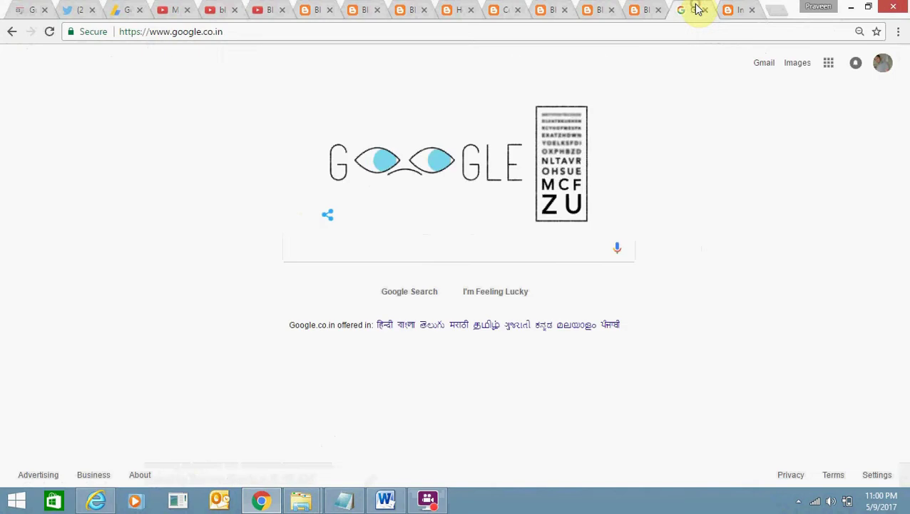
left_click(345, 246)
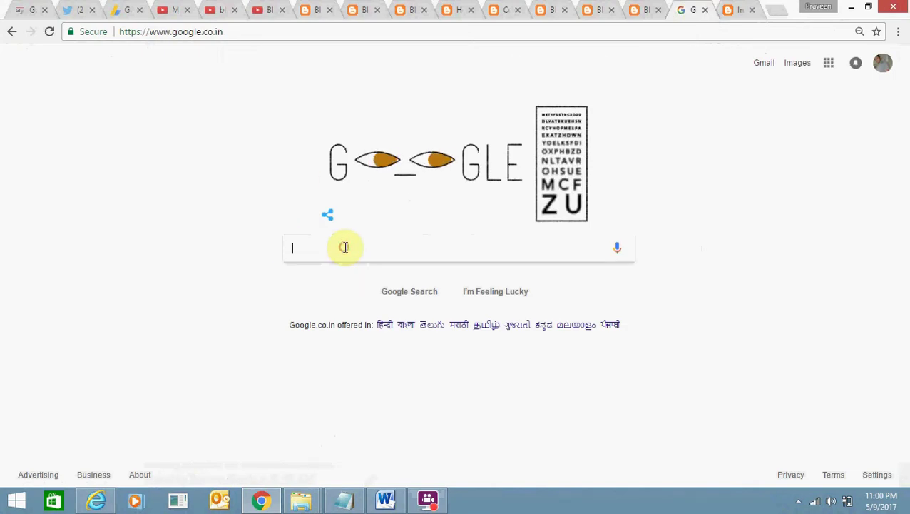
type("s")
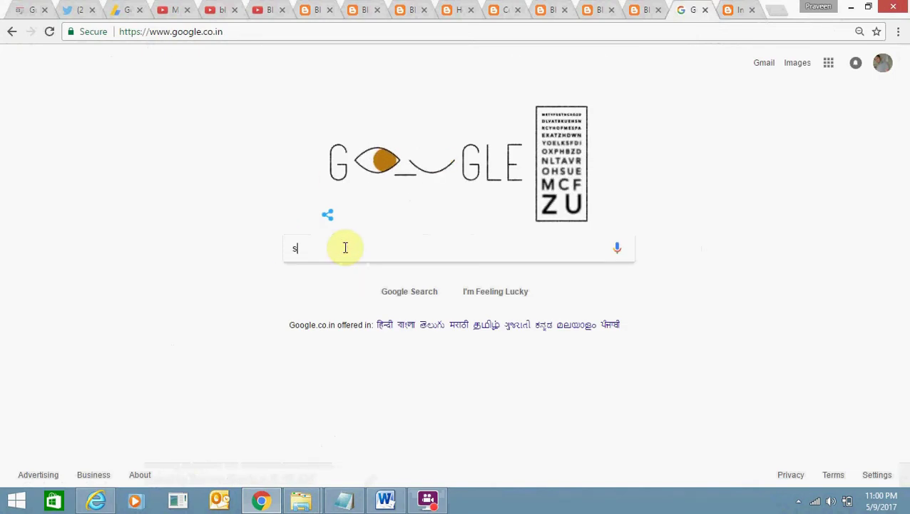
type("ite")
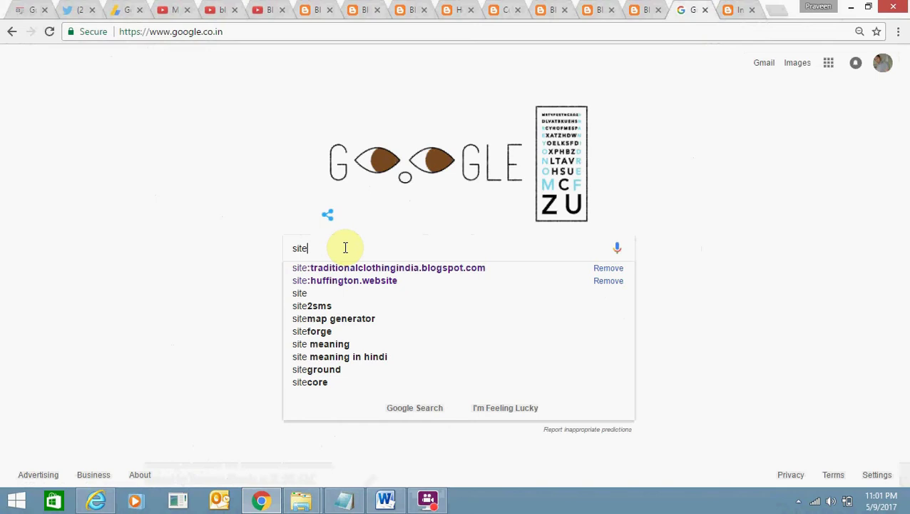
key("Down")
key("Return")
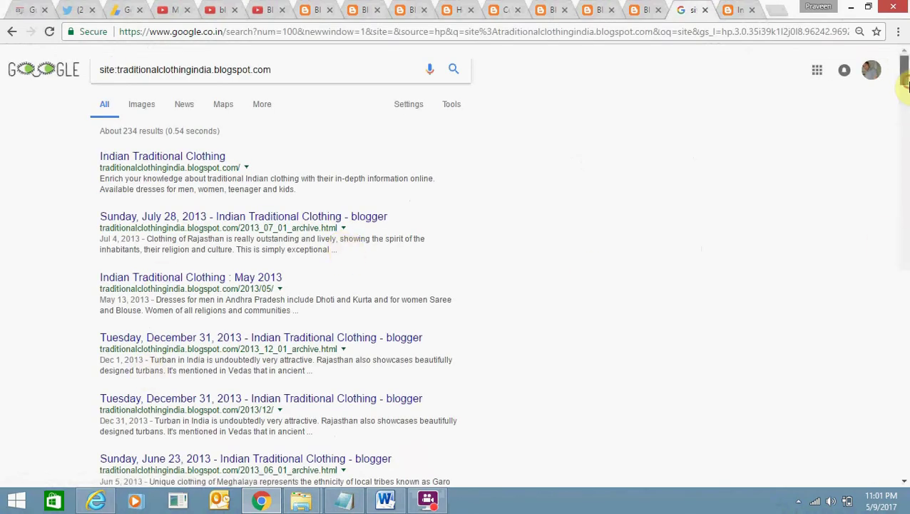
left_click_drag(282, 69, 99, 69)
left_click(51, 173)
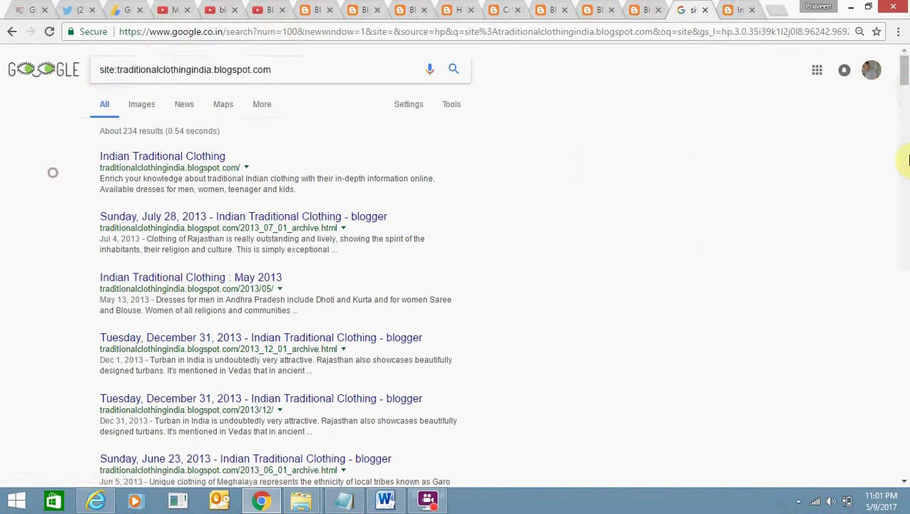
Examine how the blog's post titles are listed in the Google results and compare them with the blog's home page.
left_click_drag(904, 62, 904, 139)
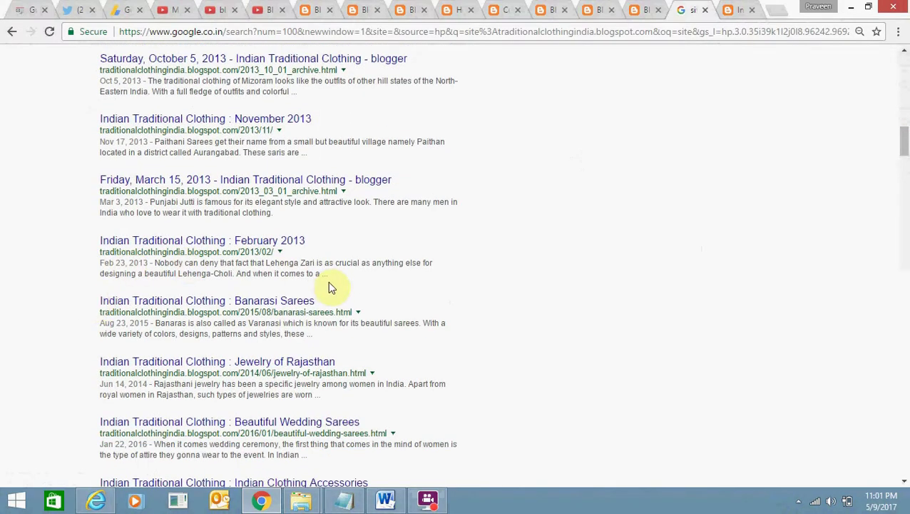
left_click_drag(317, 301, 241, 305)
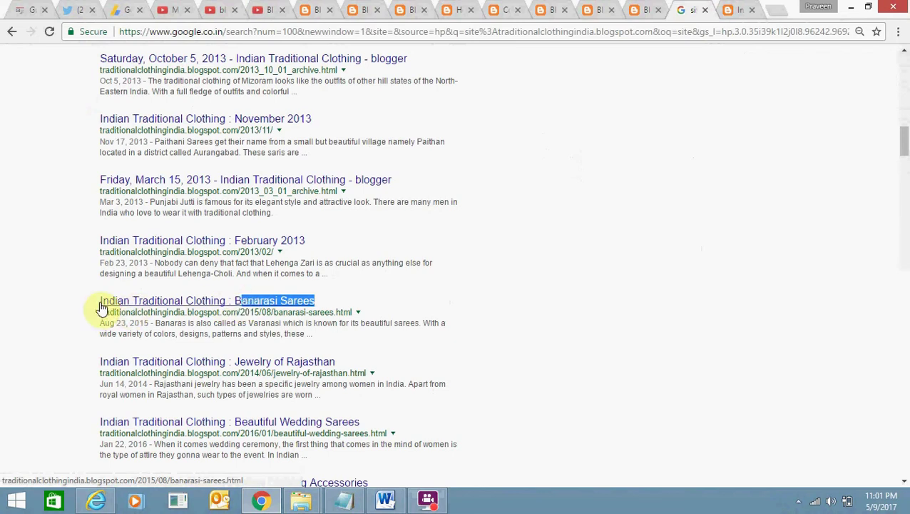
left_click(742, 13)
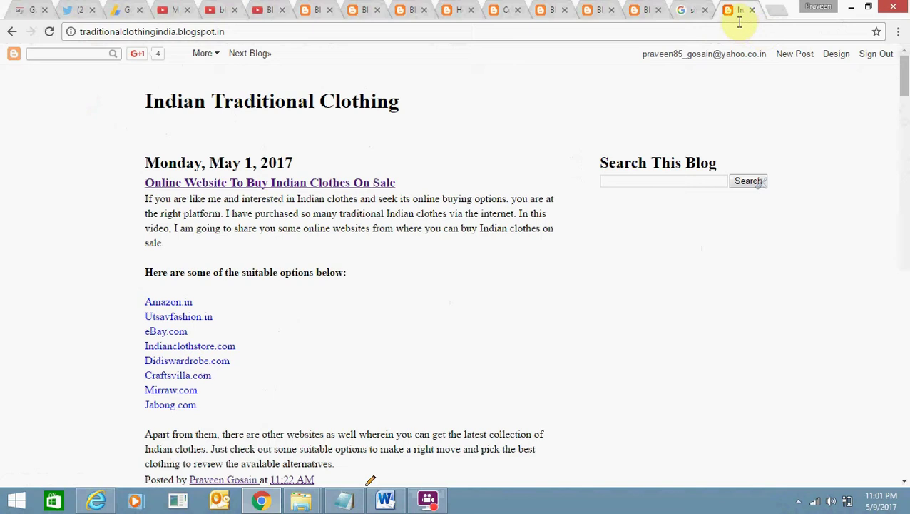
left_click(689, 12)
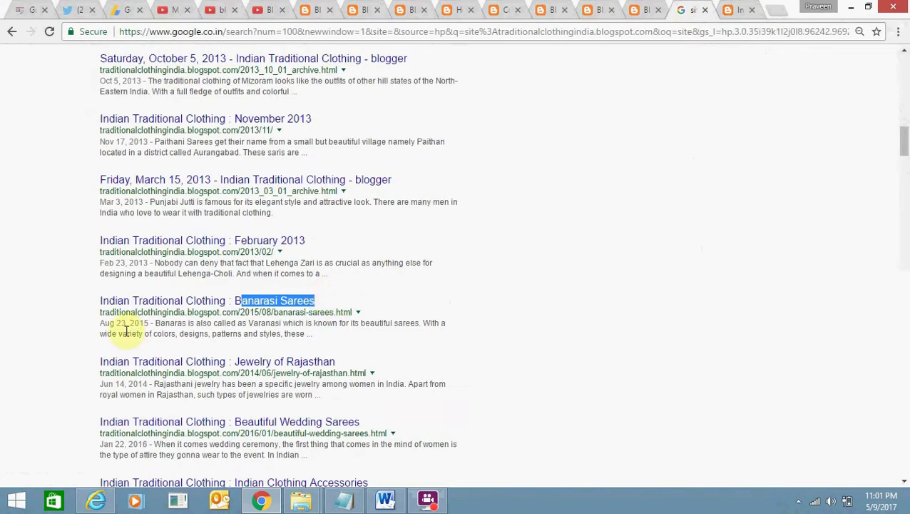
left_click_drag(906, 143, 904, 213)
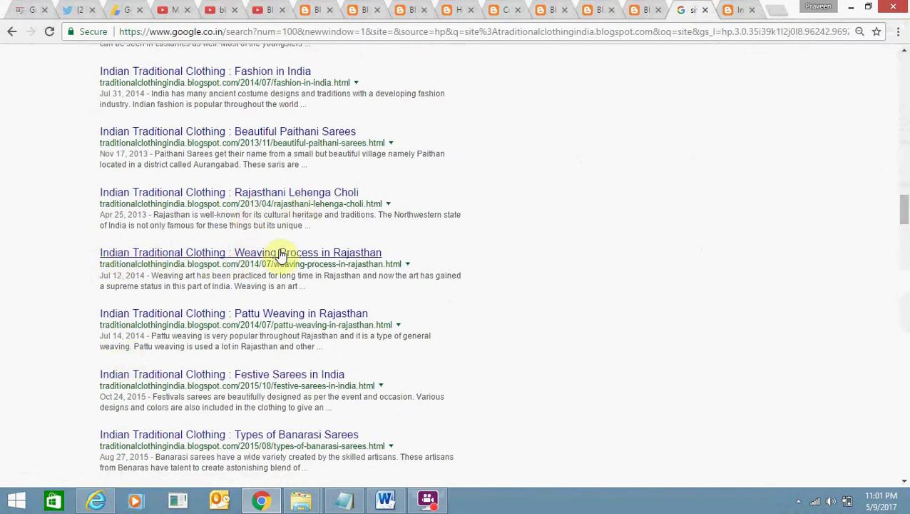
left_click_drag(905, 223, 906, 234)
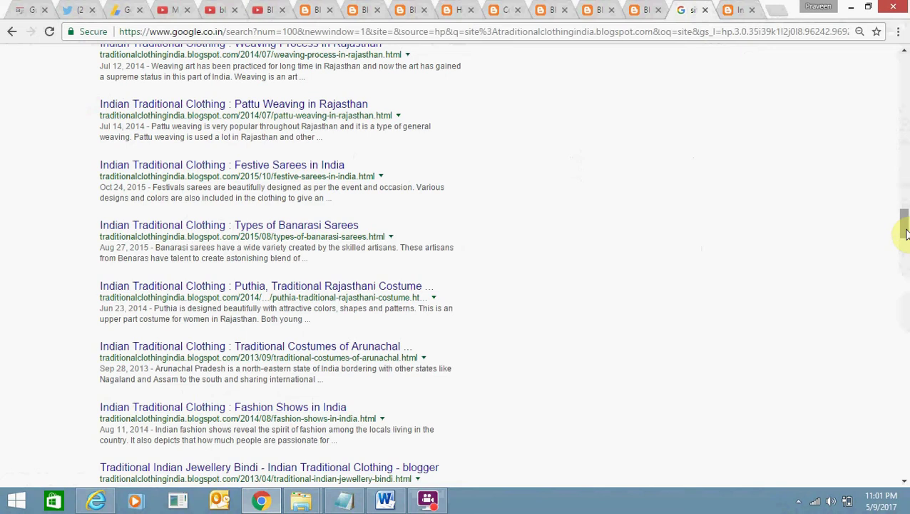
key("ctrl+Tab")
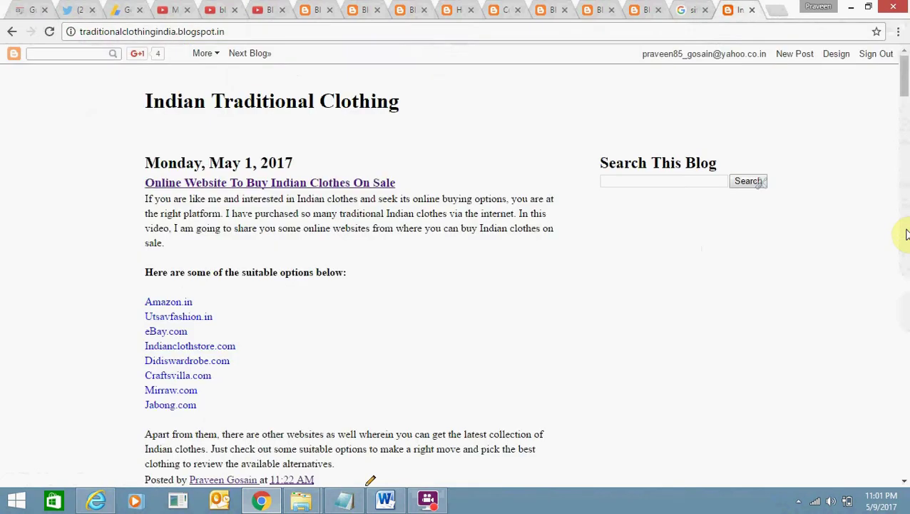
Review the post "Blog Title Is Showing First In Place of Blog Post Title" on latestgoogleseo.blogspot.com, including the title code to search for.
key("ctrl+shift+Tab")
key("ctrl+shift+Tab")
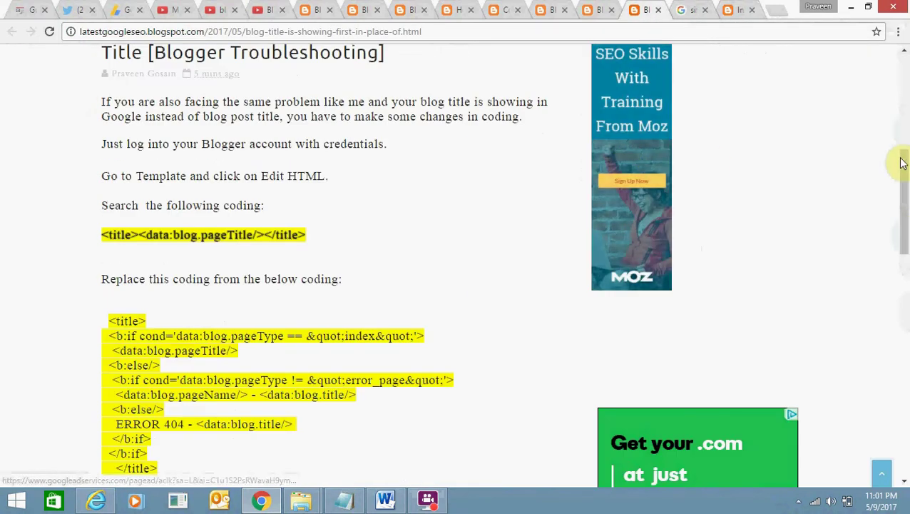
scroll(900, 126, "up", 2)
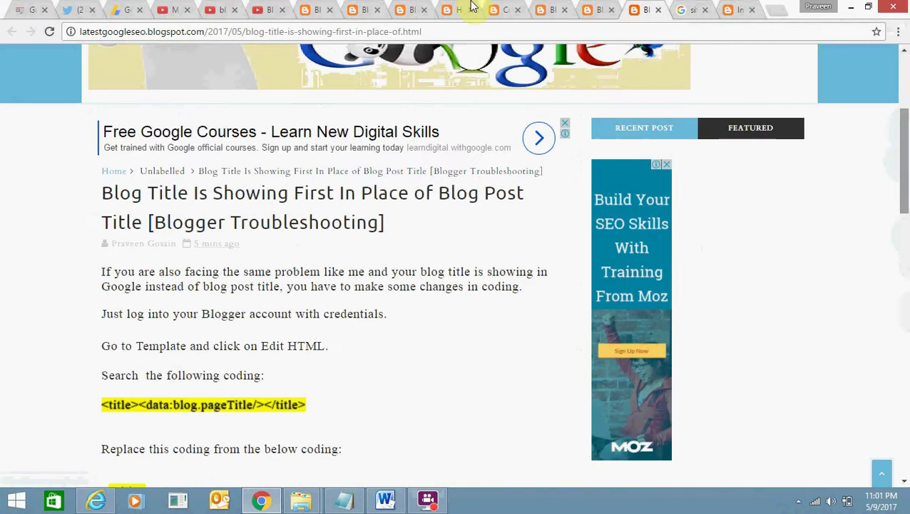
left_click(423, 31)
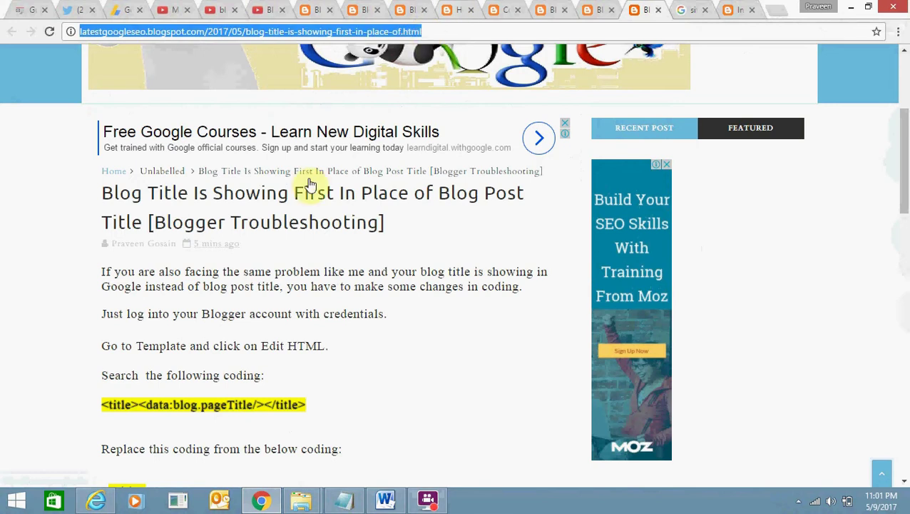
left_click(297, 301)
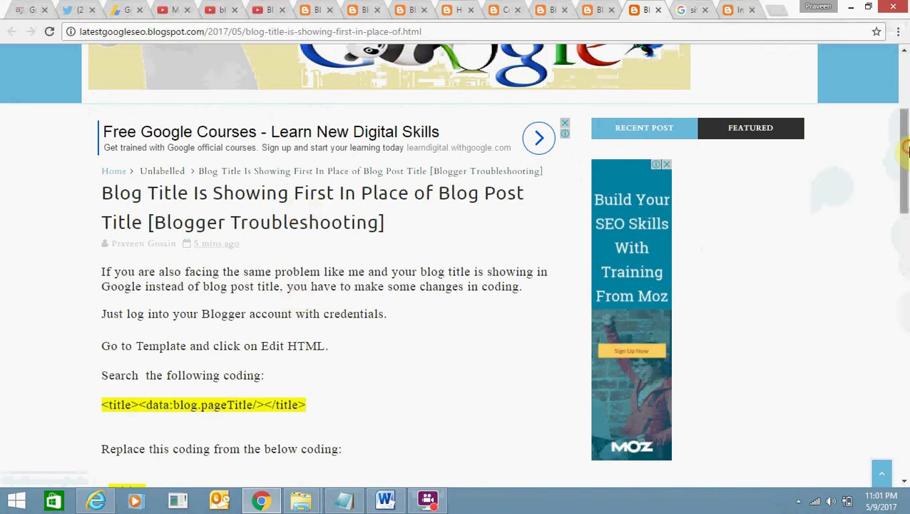
left_click_drag(903, 147, 906, 183)
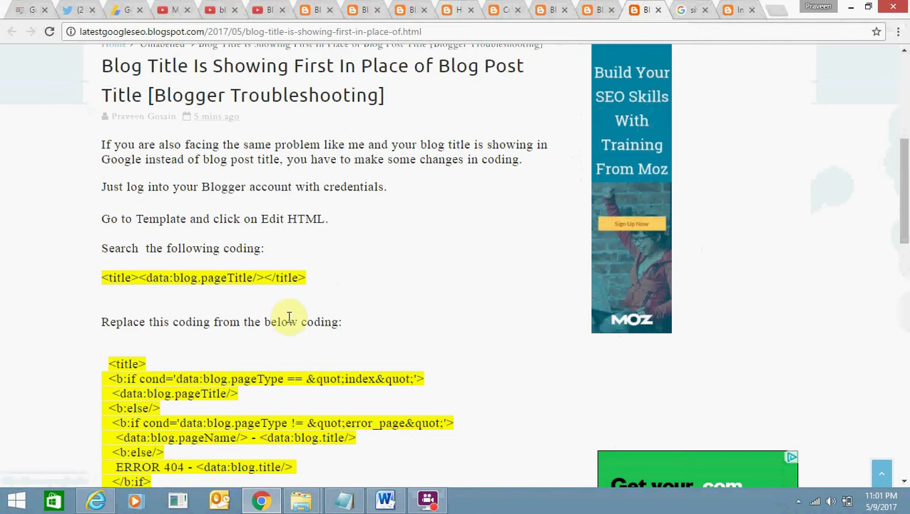
left_click_drag(307, 277, 114, 264)
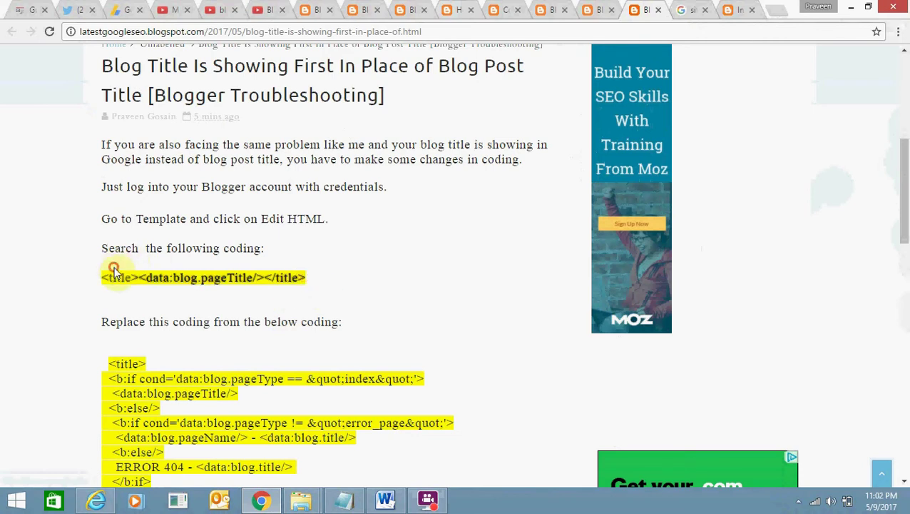
Copy <title><data:blog.pageTitle/></title> from the troubleshooting post and find that line in the Indian Traditional Clothing theme's HTML.
key("ctrl+shift+Tab")
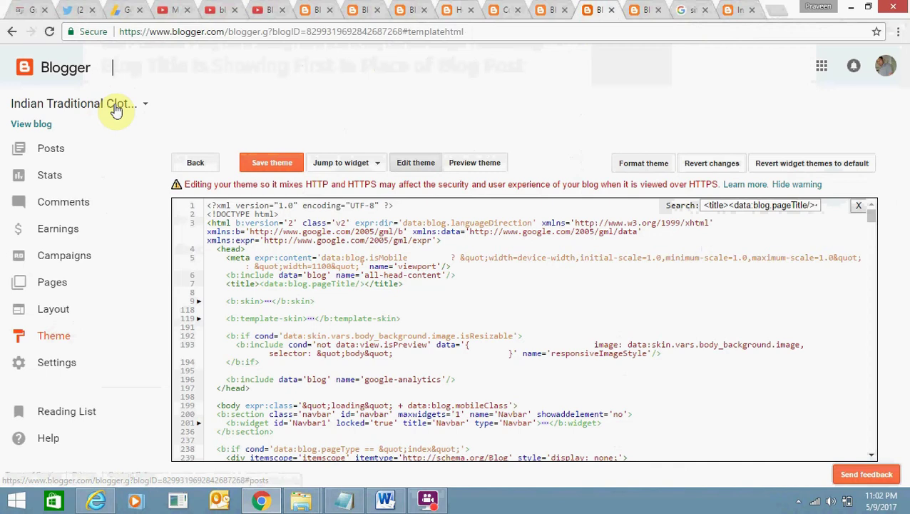
key("ctrl+Tab")
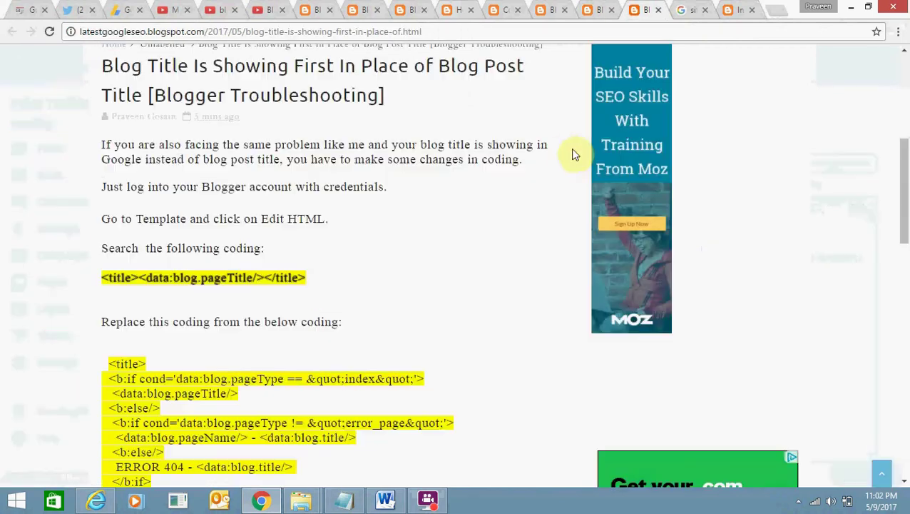
left_click_drag(304, 276, 145, 282)
triple_click(106, 279)
key("ctrl+c")
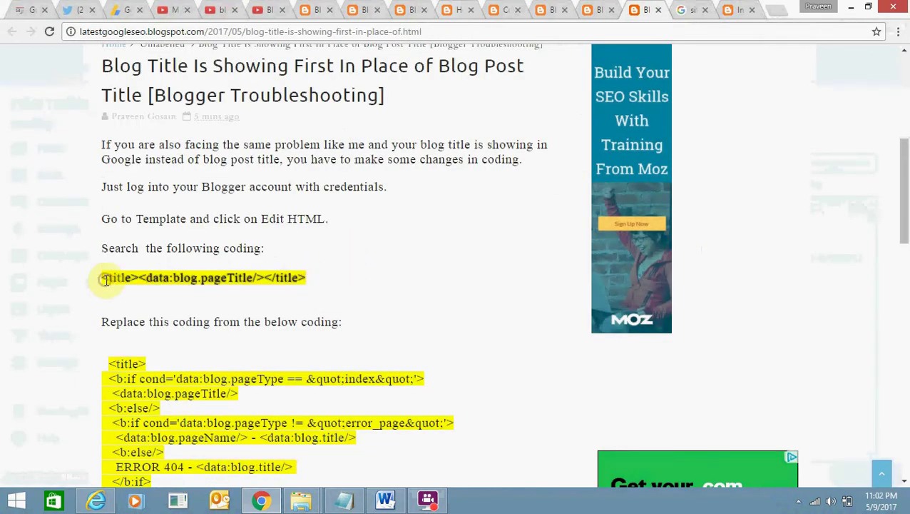
key("ctrl+shift+Tab")
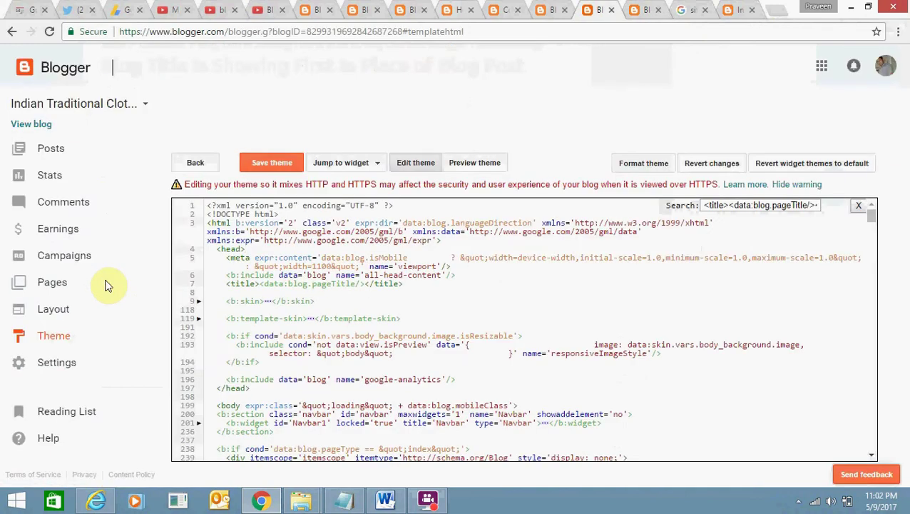
key("ctrl+a")
key("BackSpace")
key("ctrl+v")
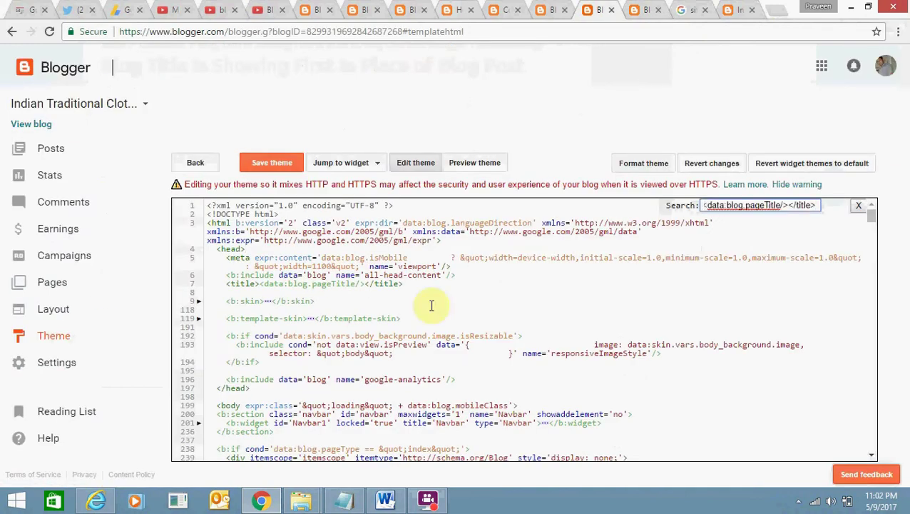
key("Return")
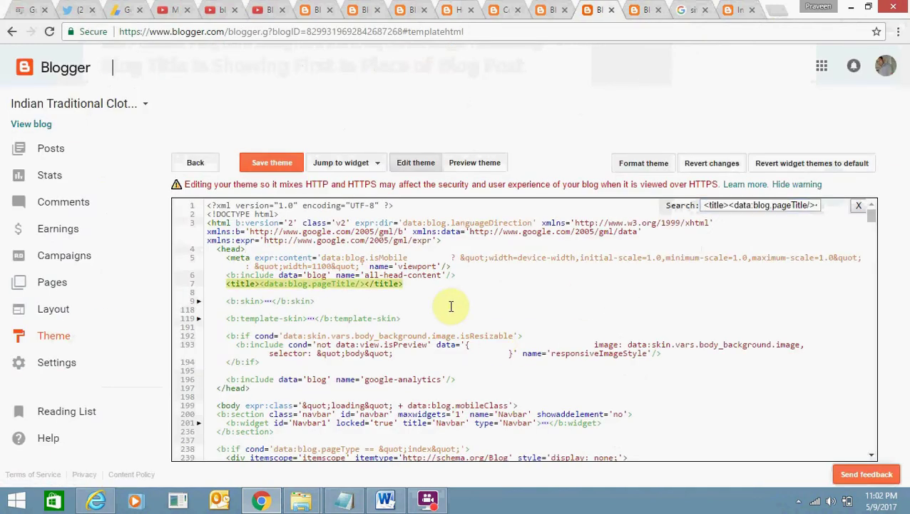
left_click(403, 286)
left_click(231, 285)
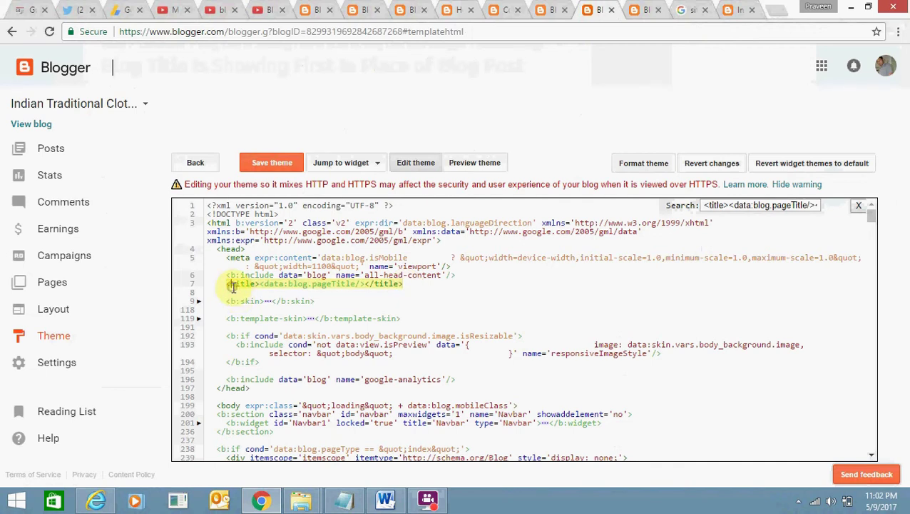
Replace the <title><data:blog.pageTitle/></title> line in the theme HTML with the conditional title block copied from the troubleshooting post.
key("ctrl+Tab")
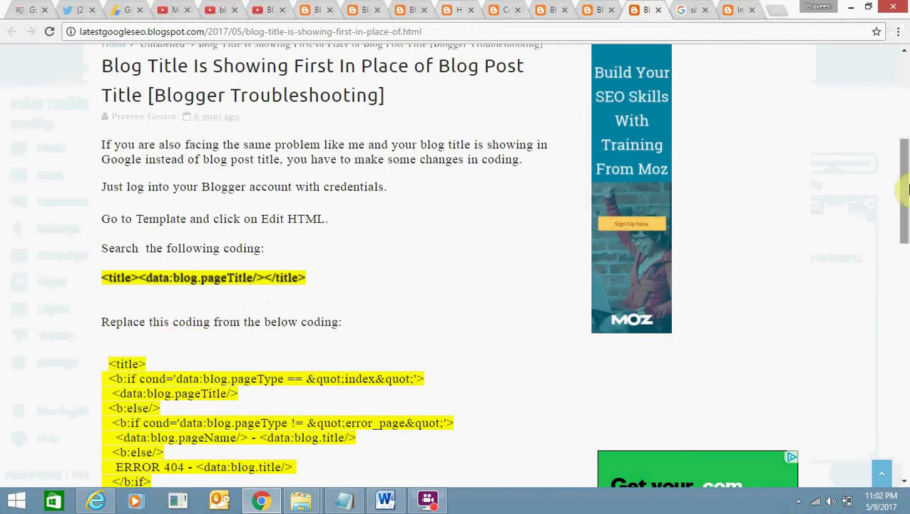
scroll(905, 193, "down", 2)
left_click_drag(173, 365, 105, 222)
key("ctrl+c")
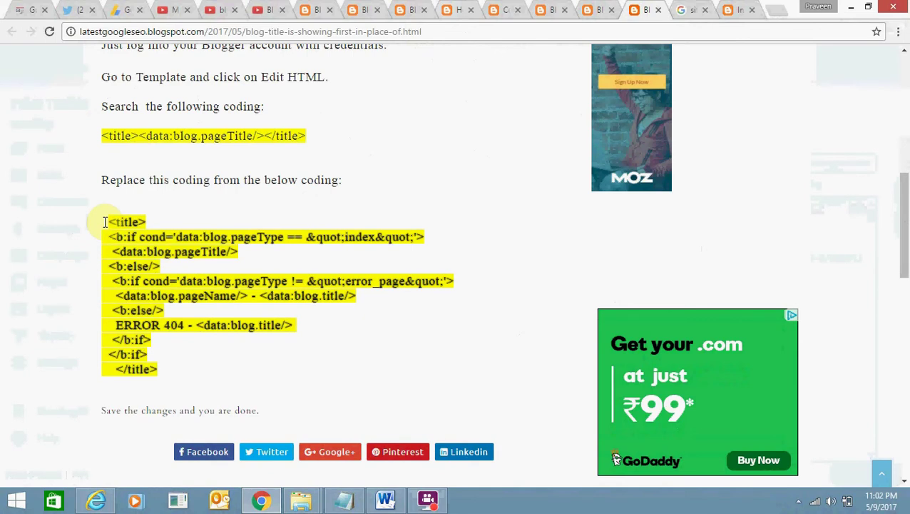
key("ctrl+shift+Tab")
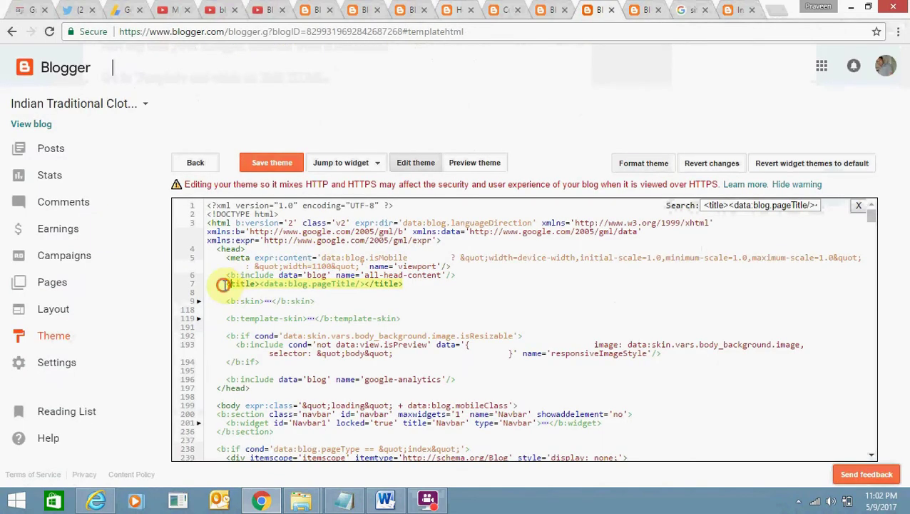
left_click_drag(226, 283, 402, 284)
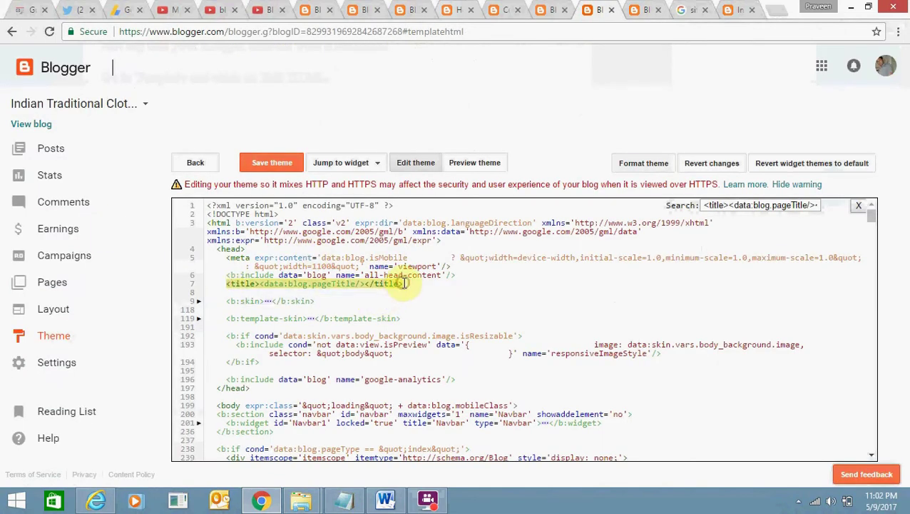
key("ctrl+v")
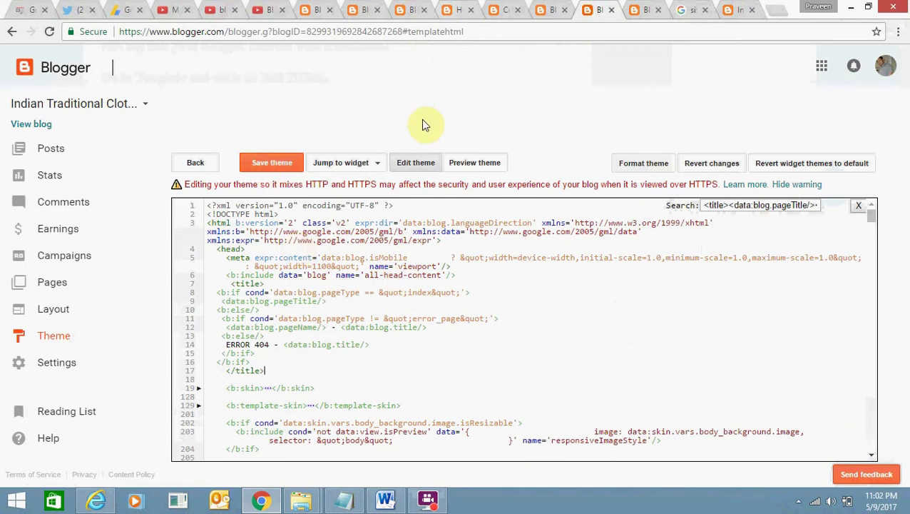
Open the blog post "Online Website To Buy Indian Clothes On Sale" and compare its title with the titles in the Google results.
key("ctrl+Tab")
key("ctrl+Tab")
key("ctrl+Tab")
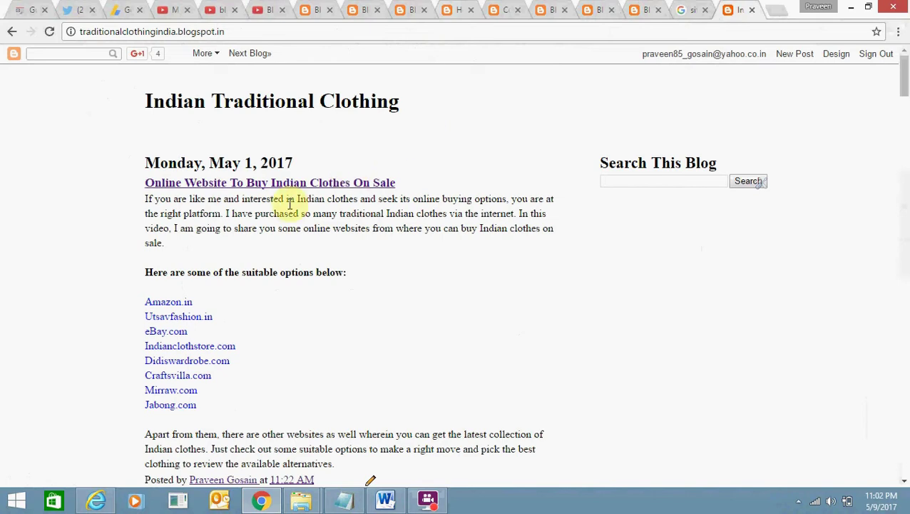
left_click(311, 187)
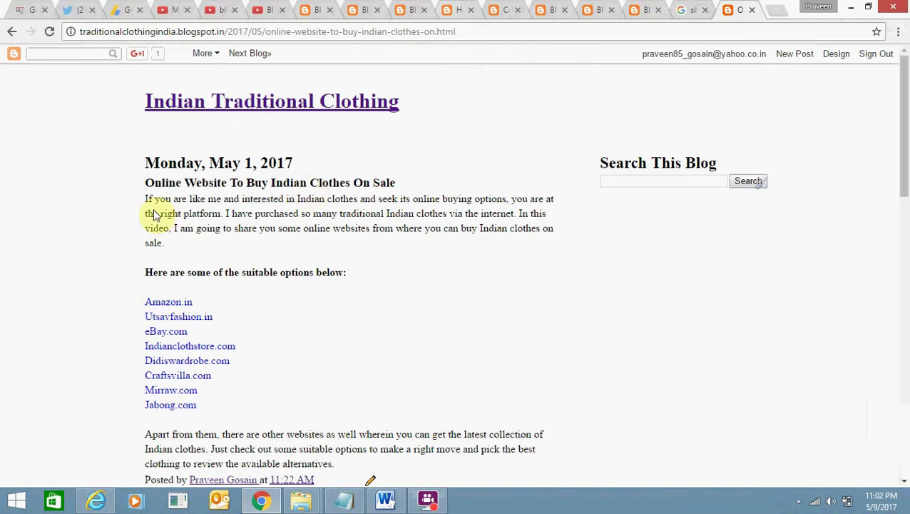
left_click_drag(145, 184, 426, 178)
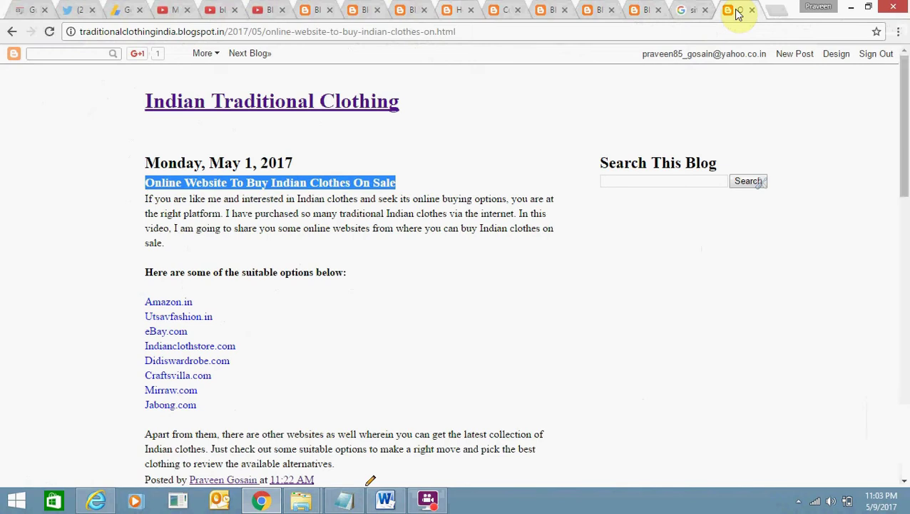
left_click(692, 9)
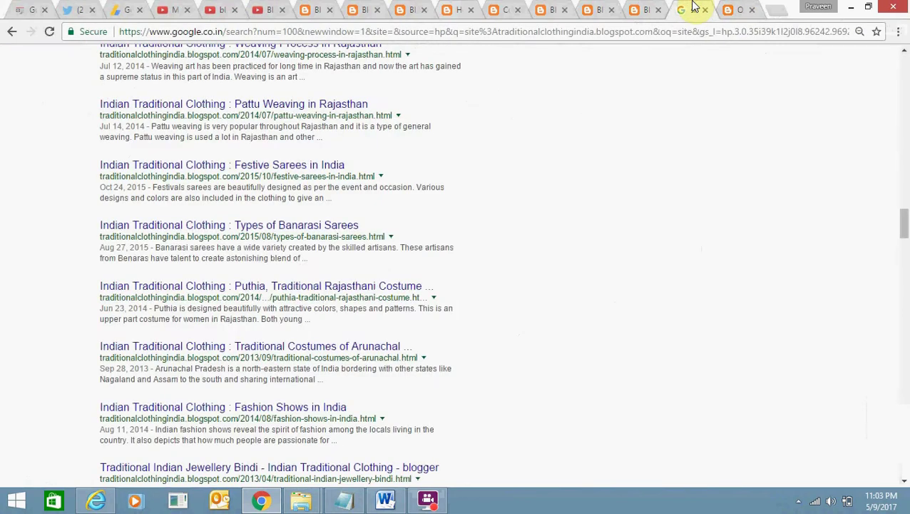
left_click(732, 9)
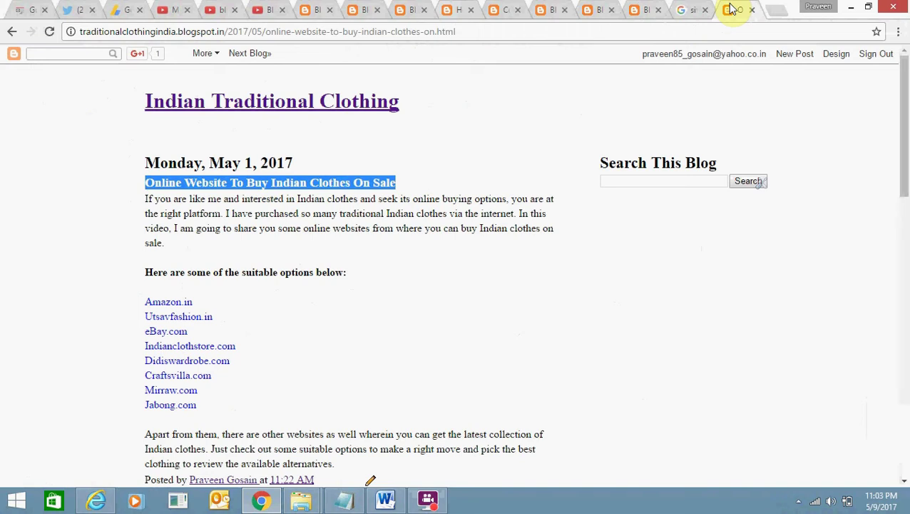
Return to the troubleshooting post and review its address and the title code to search for in the template.
left_click(651, 9)
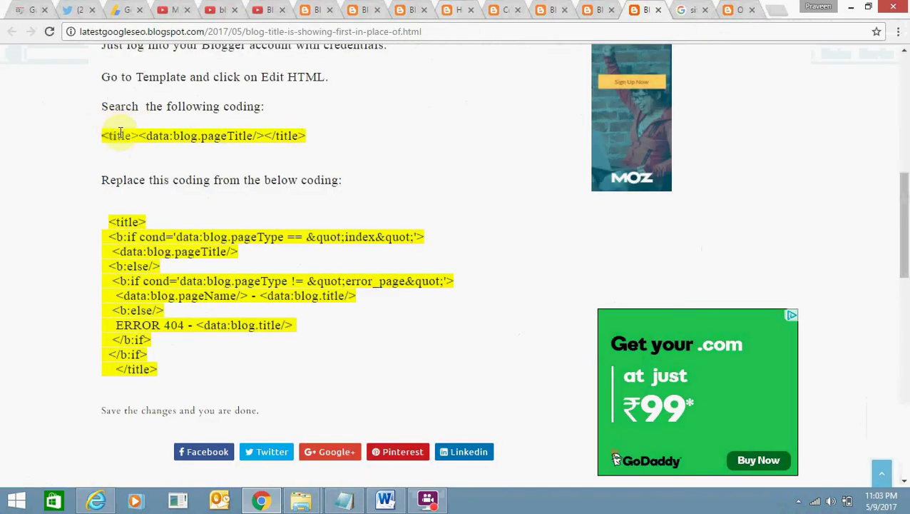
left_click_drag(120, 134, 309, 134)
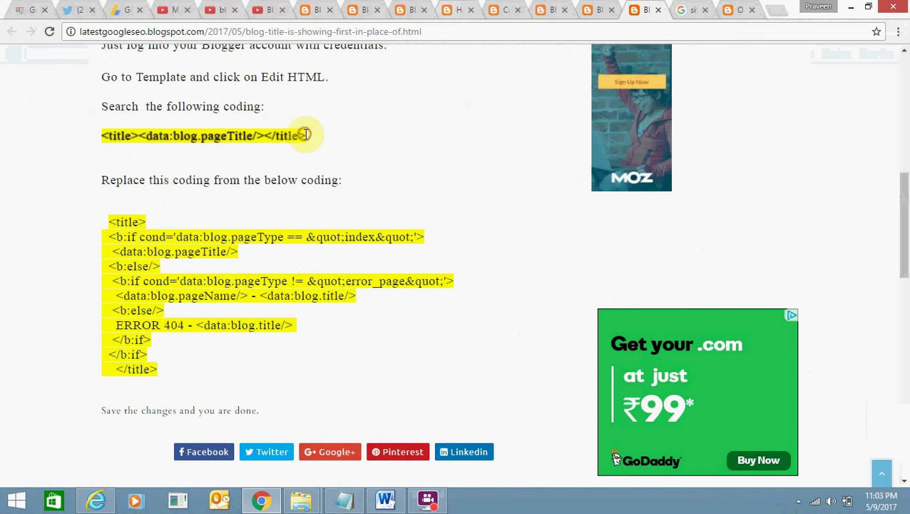
left_click(382, 32)
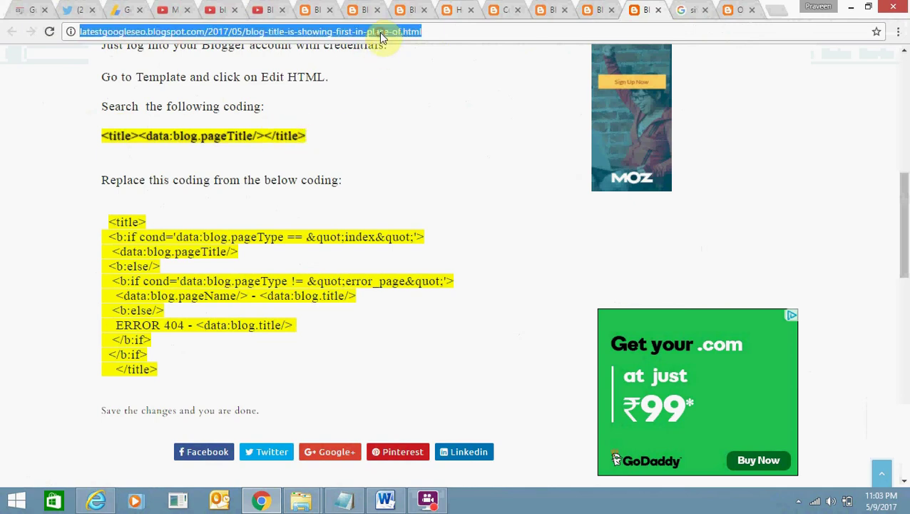
left_click(221, 161)
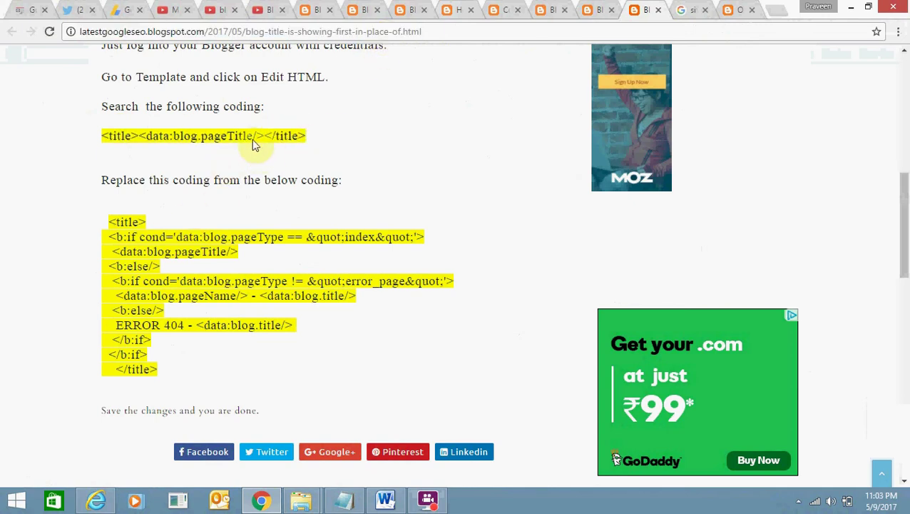